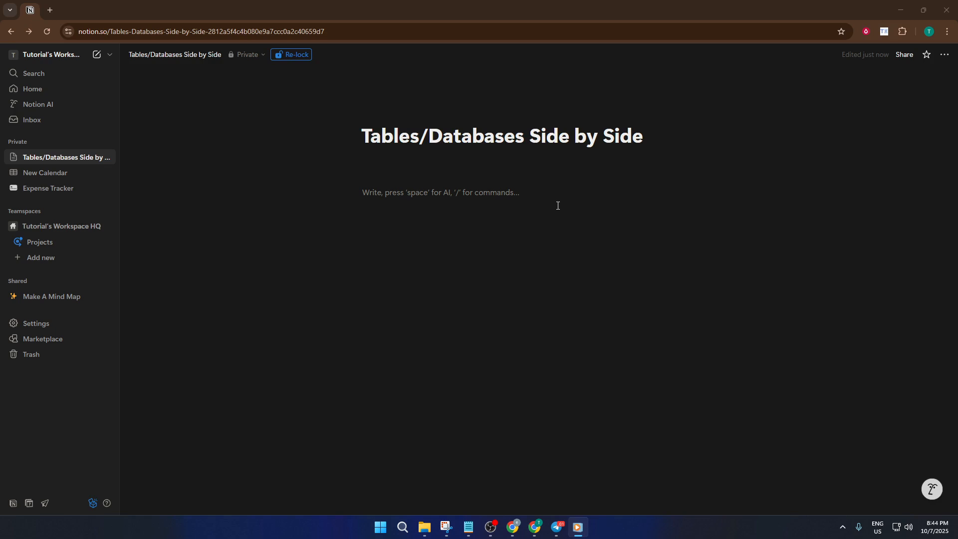
Step: Insert a two-column layout in the empty page body below the title
left_click(538, 199)
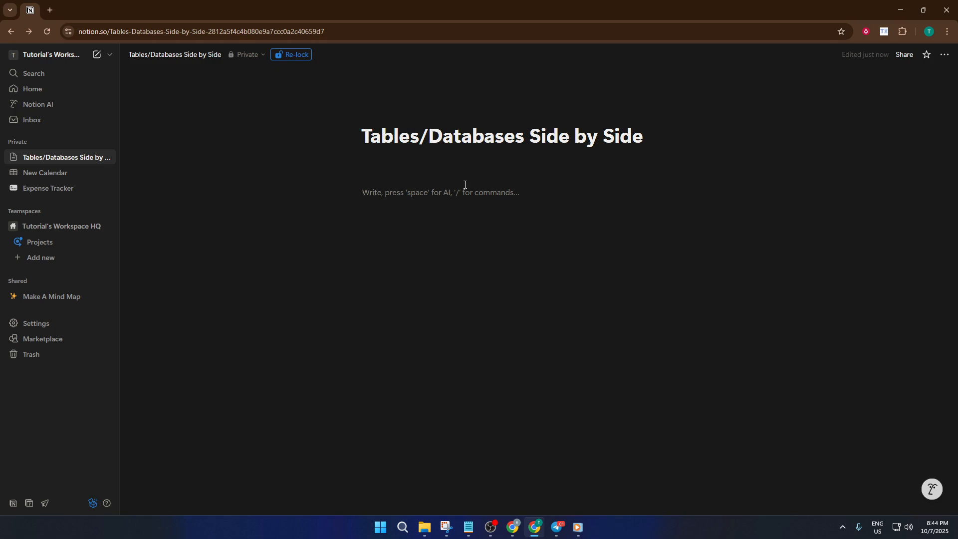
type("/colum")
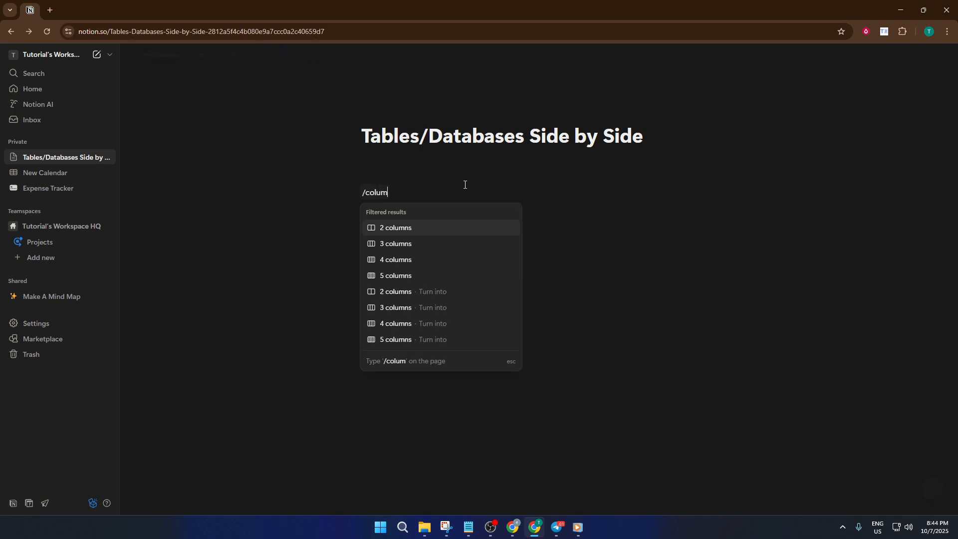
type("n")
key("Return")
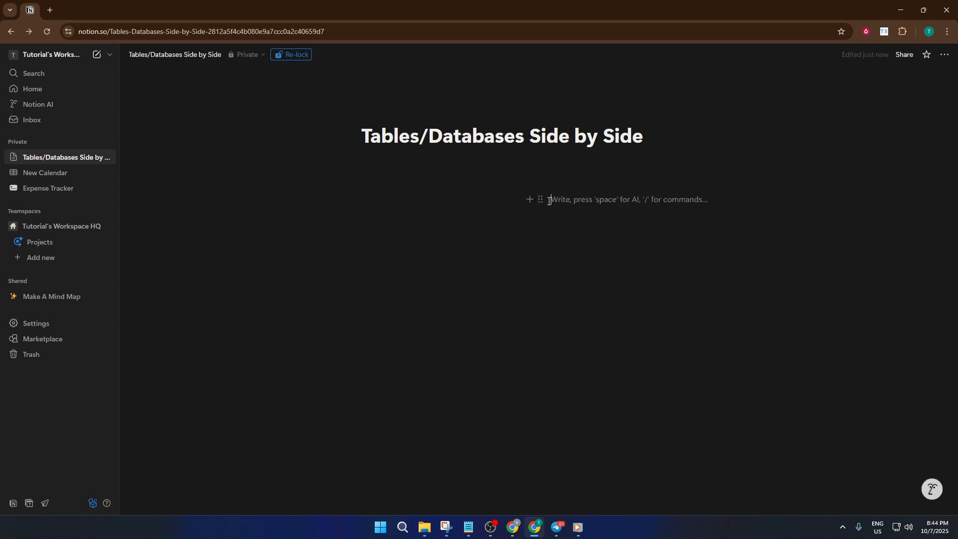
left_click(424, 199)
left_click(576, 201)
left_click(422, 200)
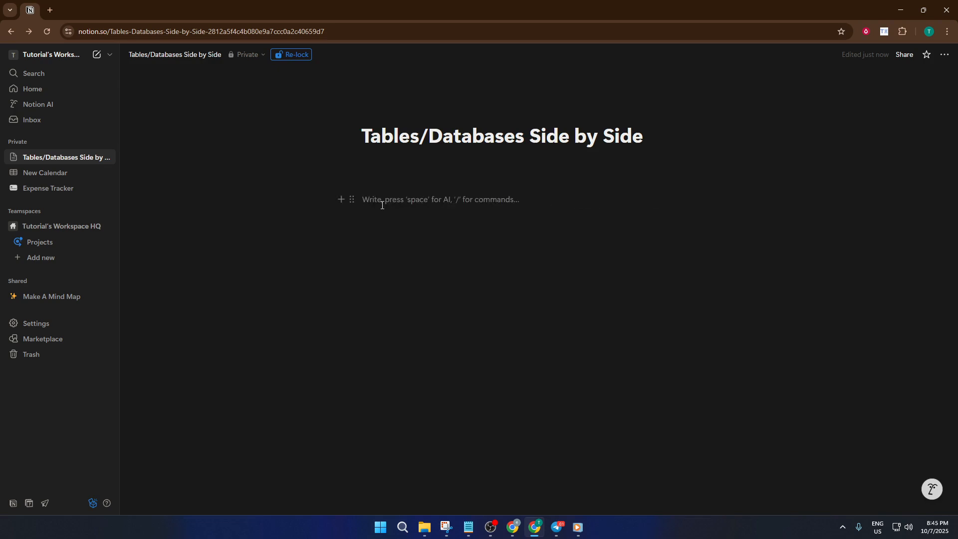
left_click(572, 198)
Step: Insert an inline database in the first column, linked to the existing Expenses data source and showing its Daily view
left_click(443, 200)
type("/data")
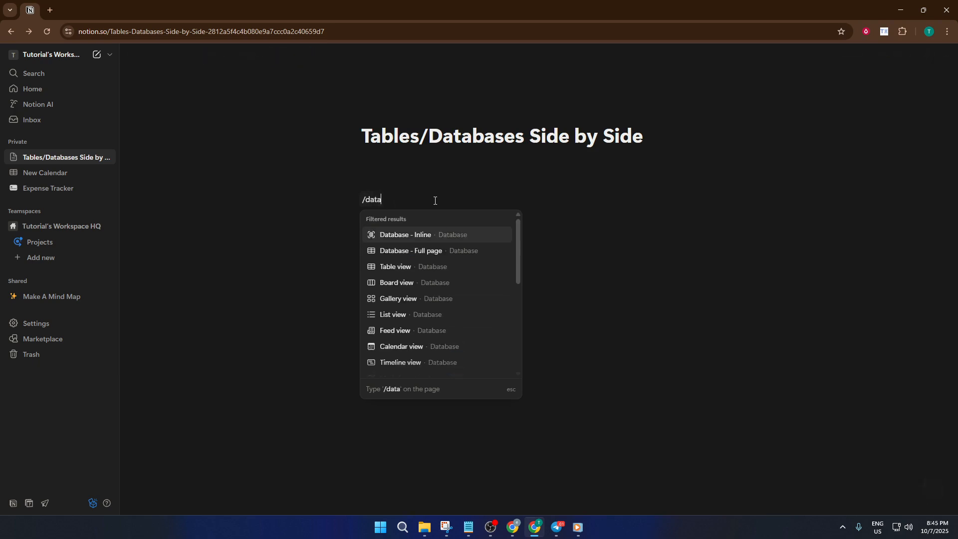
left_click(433, 233)
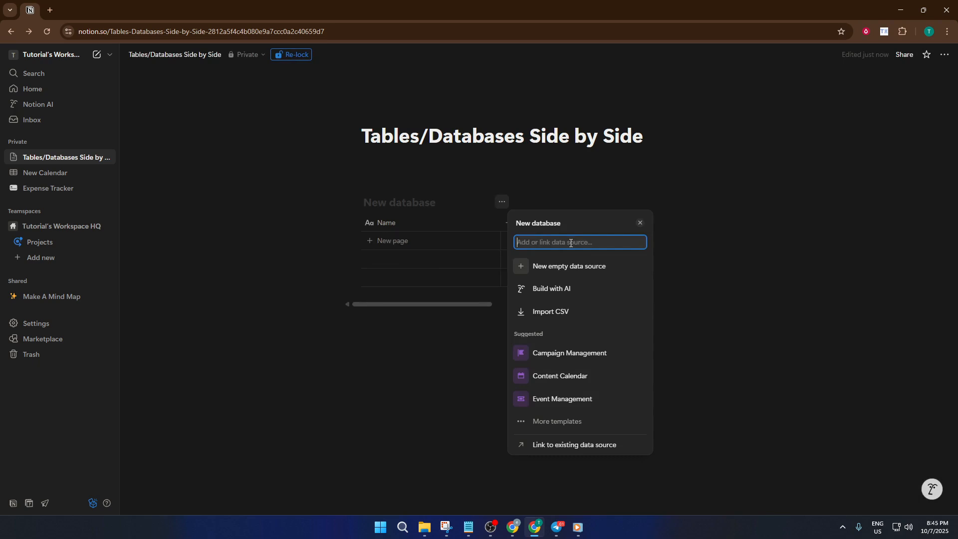
type("ex")
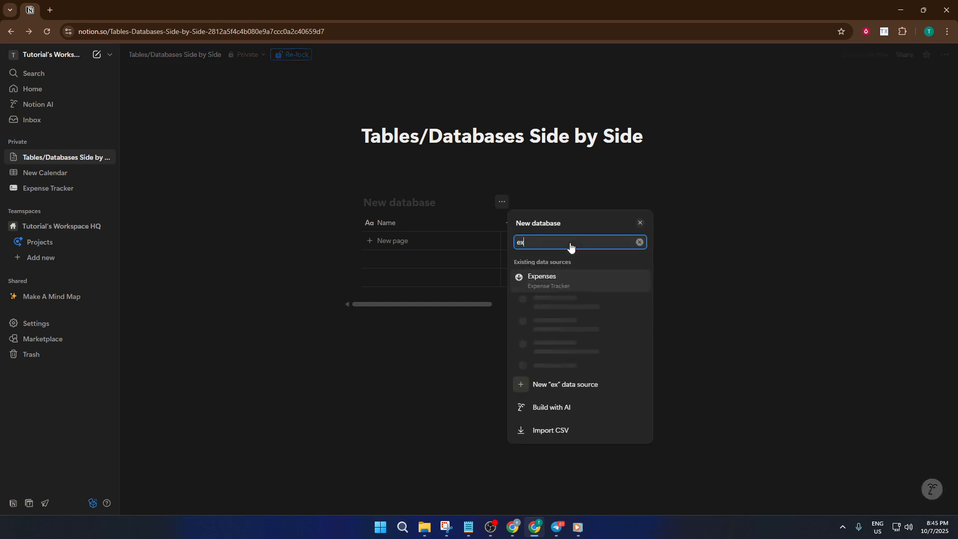
type("pense")
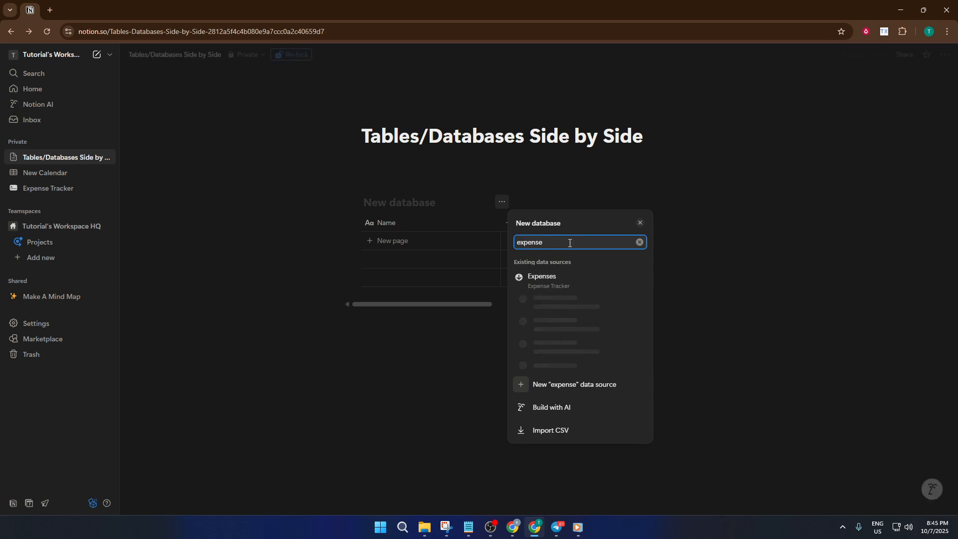
left_click(568, 283)
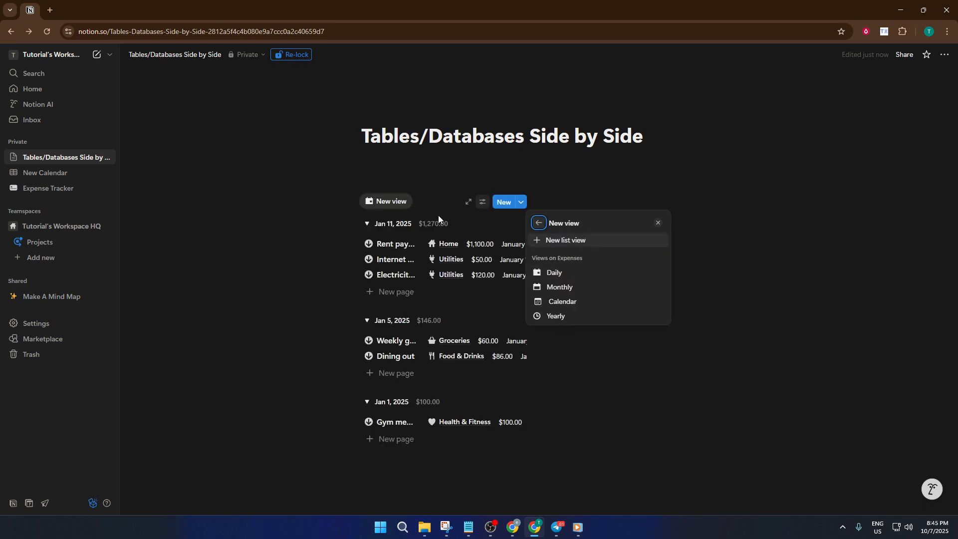
left_click(452, 190)
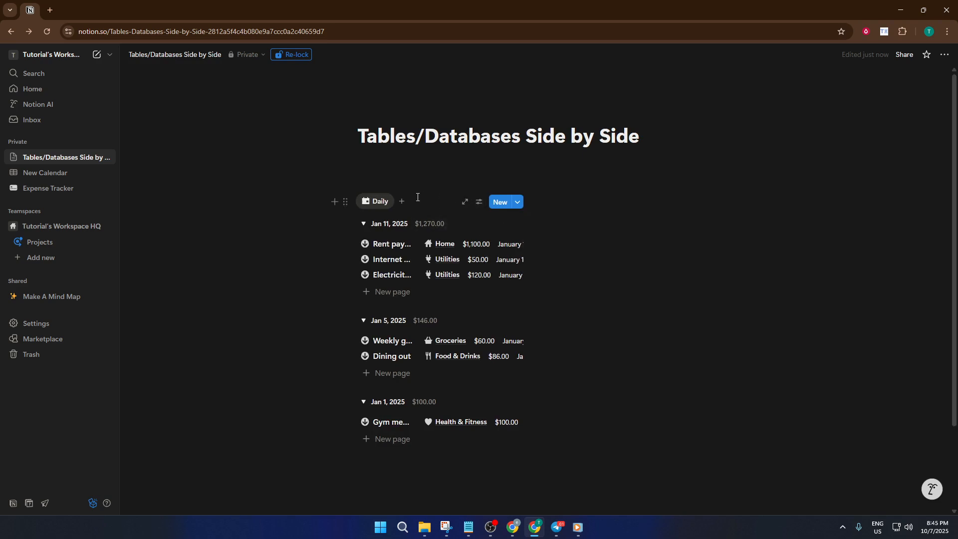
Step: Insert an inline database in the second column, linked to the existing Category data source and showing its Gallery view
left_click(568, 205)
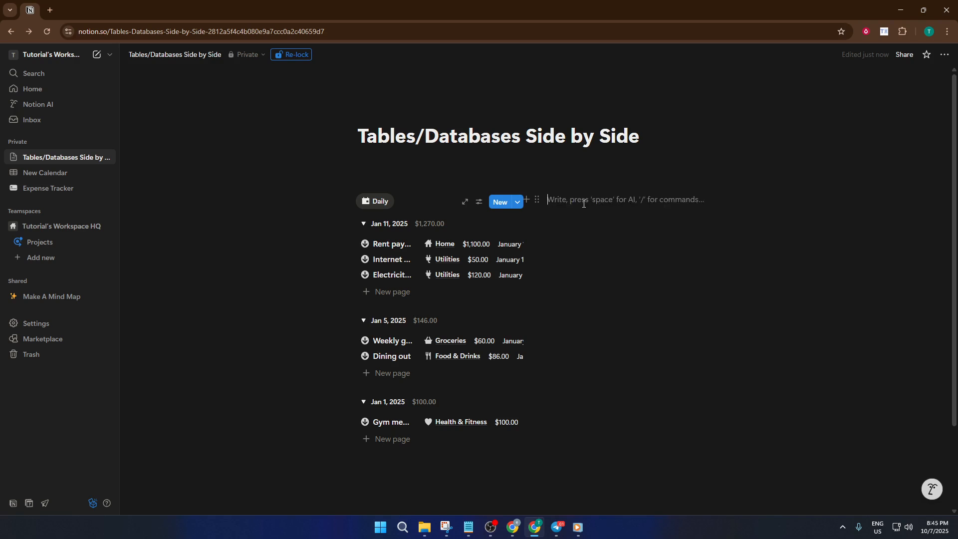
type("/")
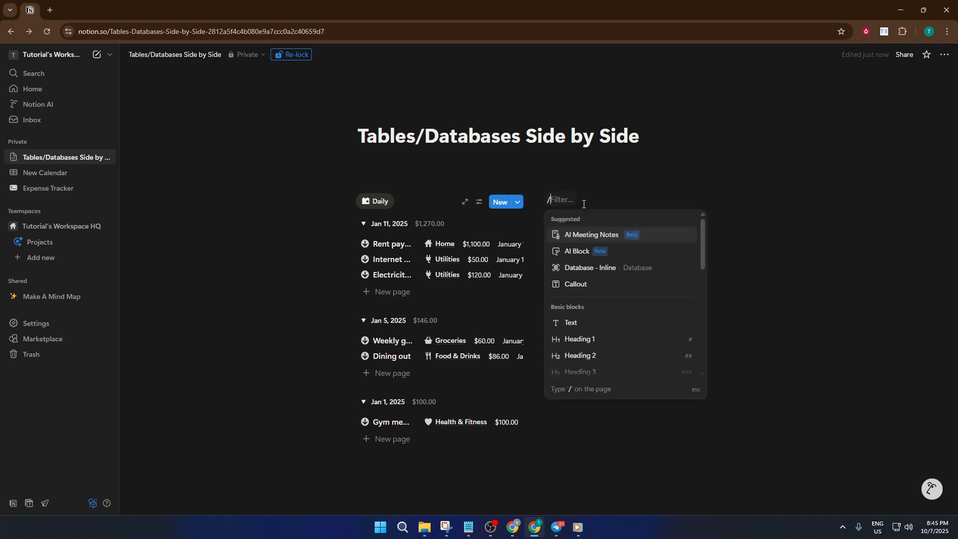
type("data")
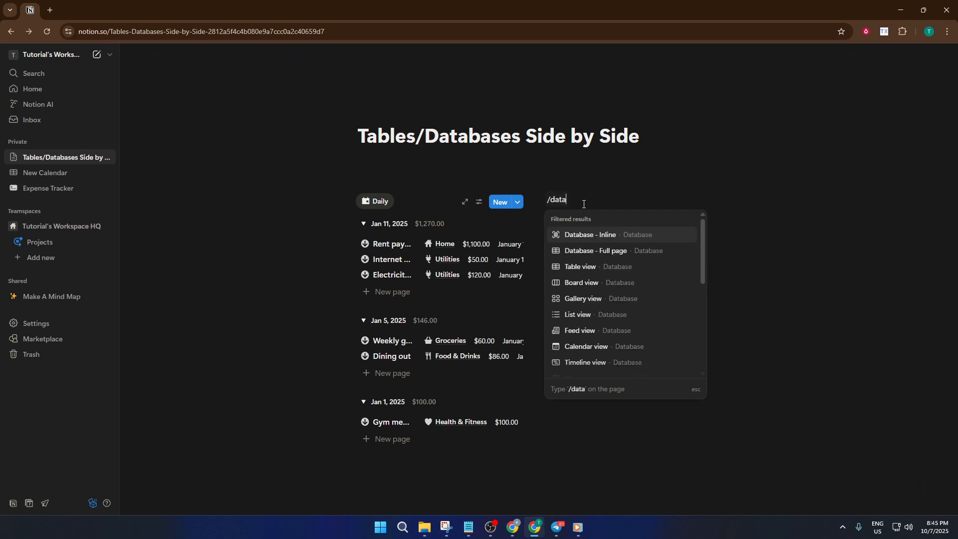
left_click(593, 233)
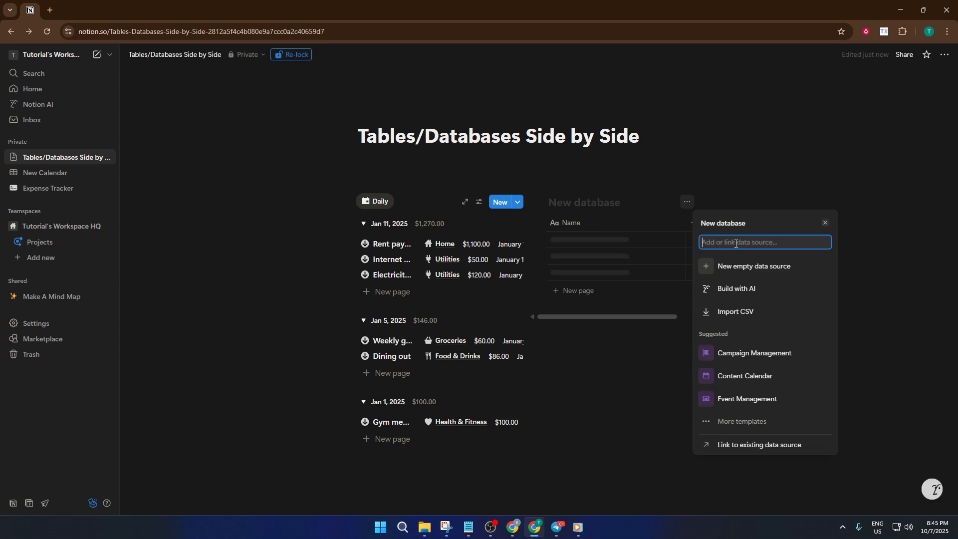
type("ca")
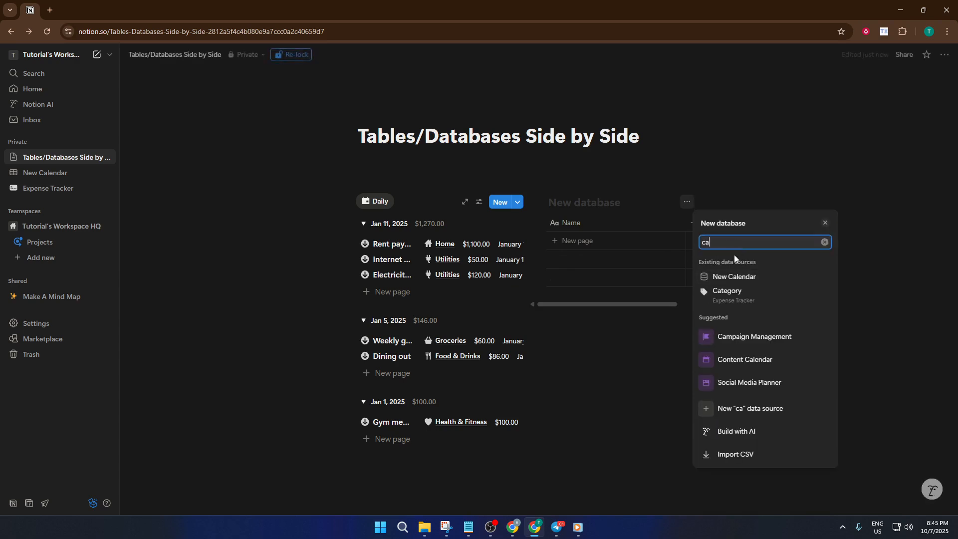
left_click(743, 297)
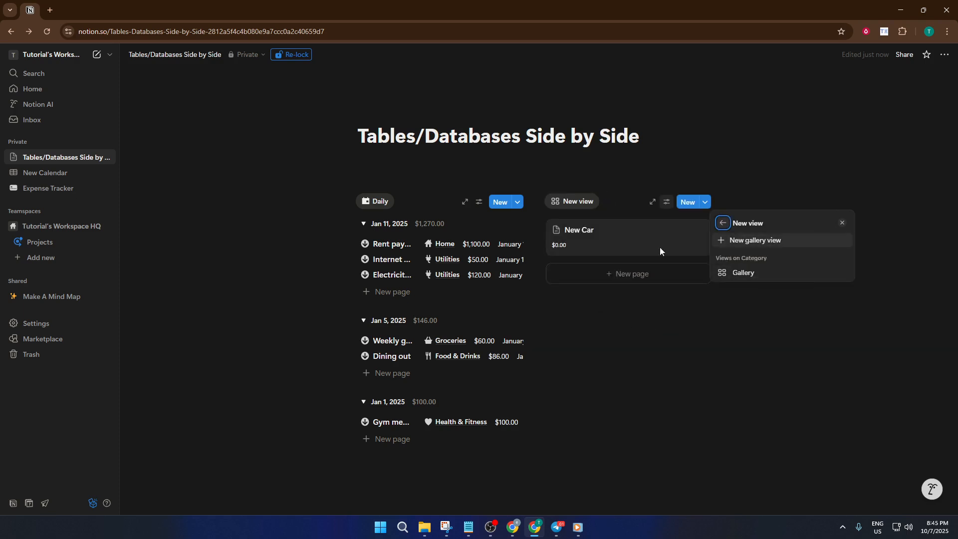
left_click(614, 196)
scroll(574, 219, "down", 2)
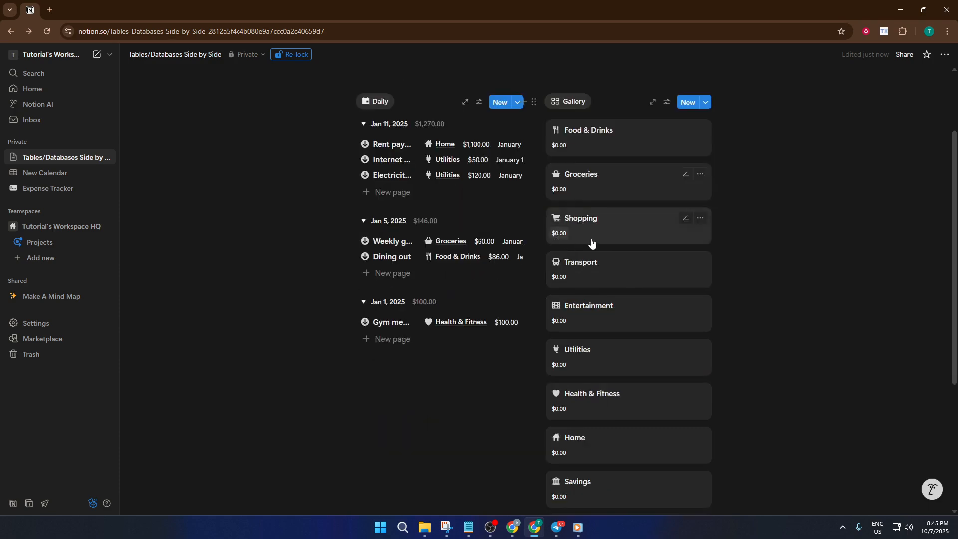
scroll(545, 301, "up", 2)
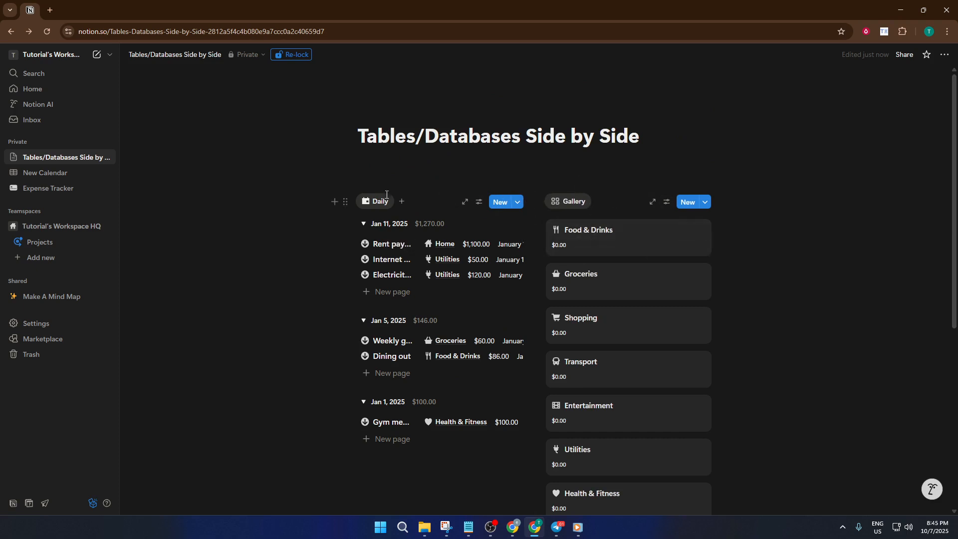
Step: Examine the block actions available for the Daily expenses database and for the Gallery database
left_click(345, 203)
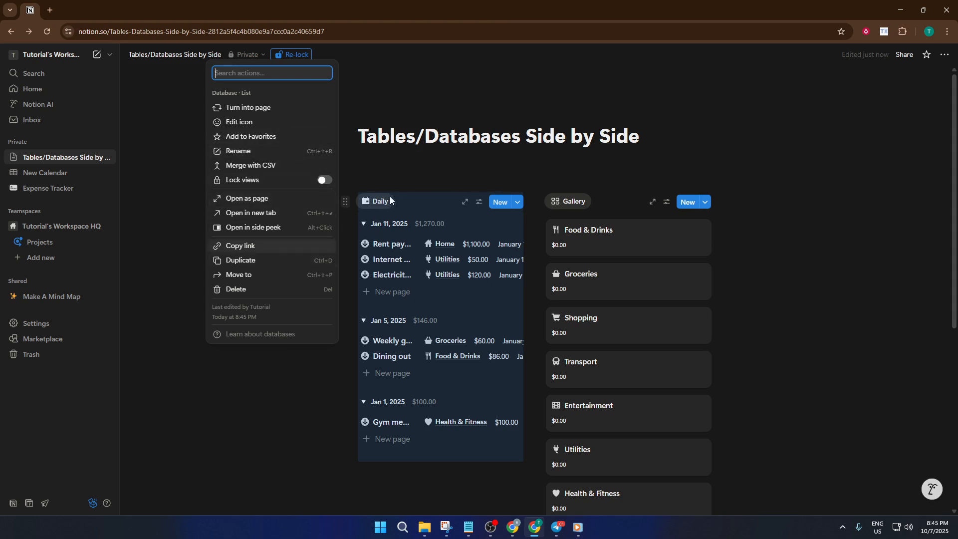
left_click(418, 176)
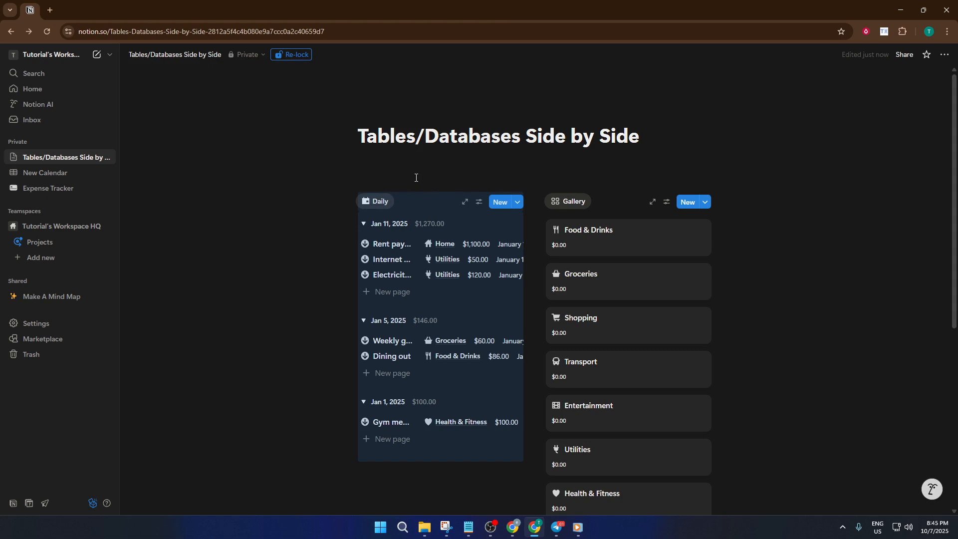
left_click(346, 202)
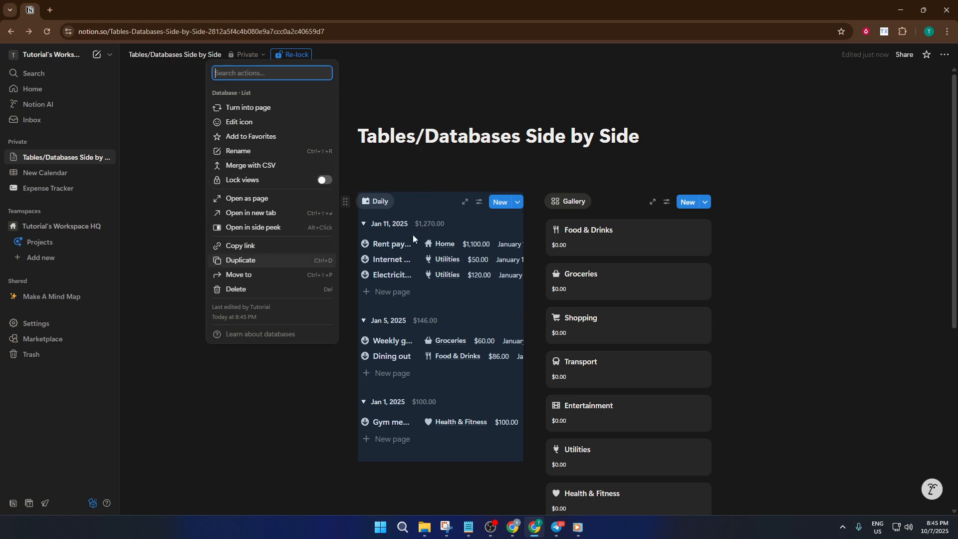
left_click(448, 169)
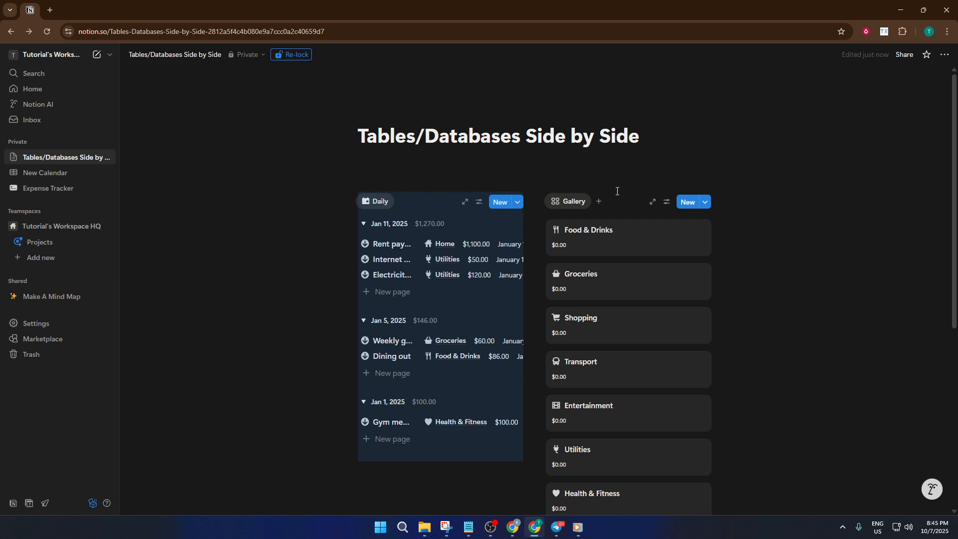
left_click(619, 190)
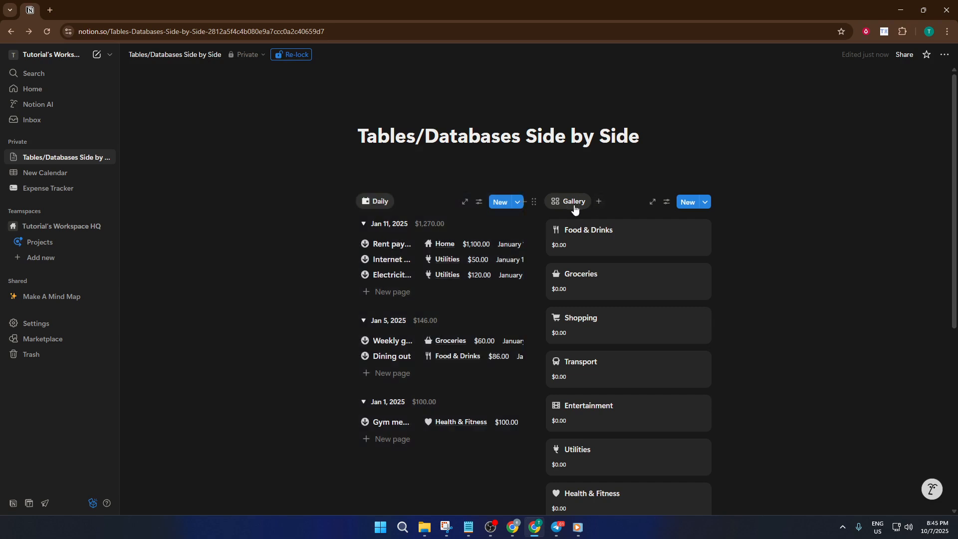
left_click(535, 203)
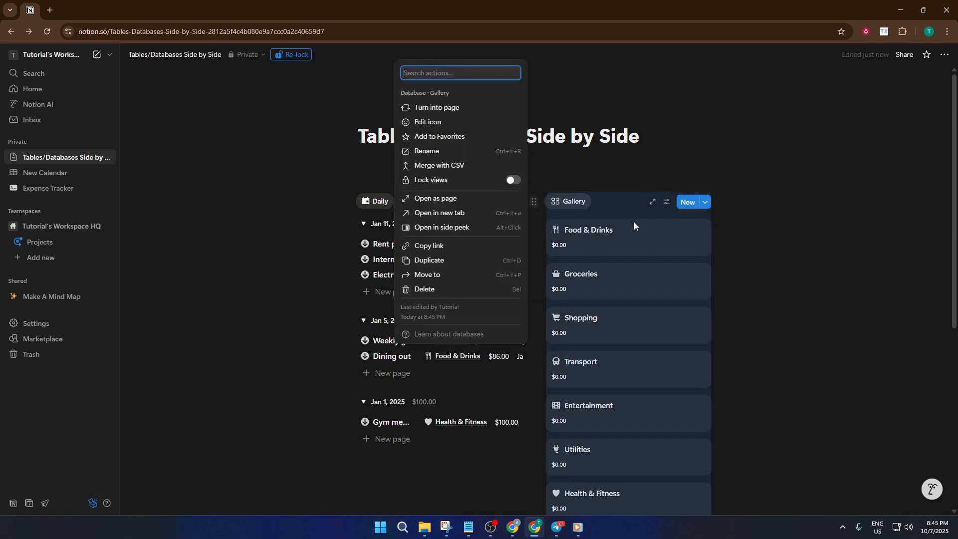
left_click(789, 235)
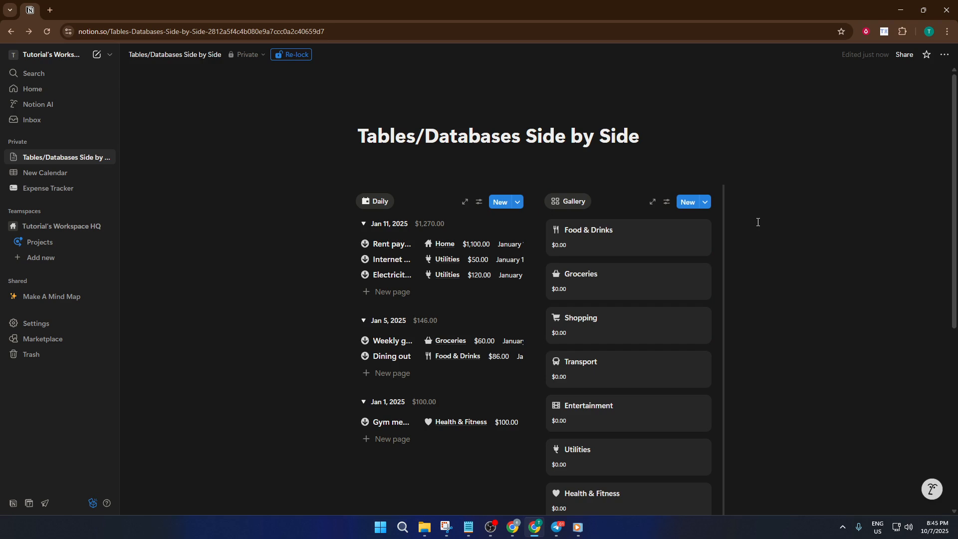
Step: Widen the whole two-column layout so that both databases extend beyond the page's text width
left_click(730, 211)
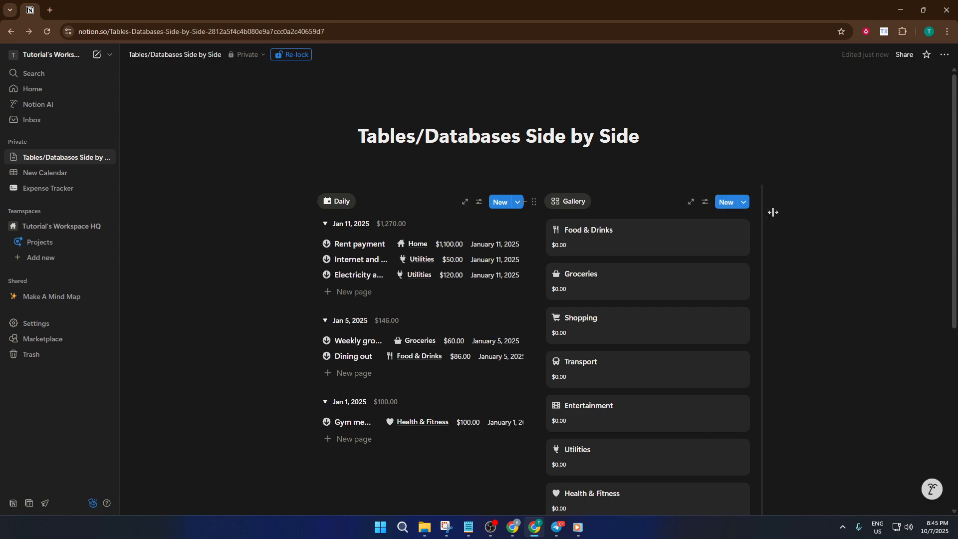
scroll(516, 244, "down", 3)
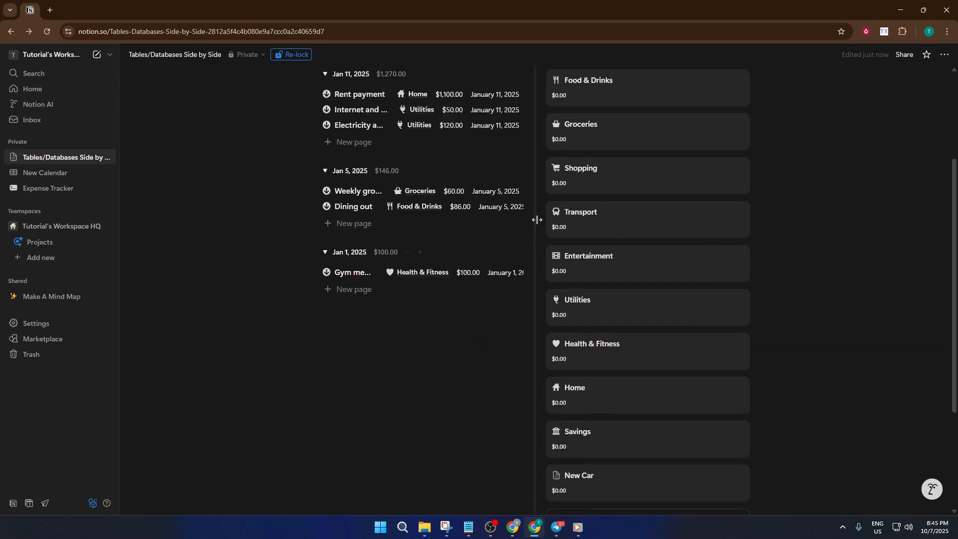
scroll(537, 222, "up", 3)
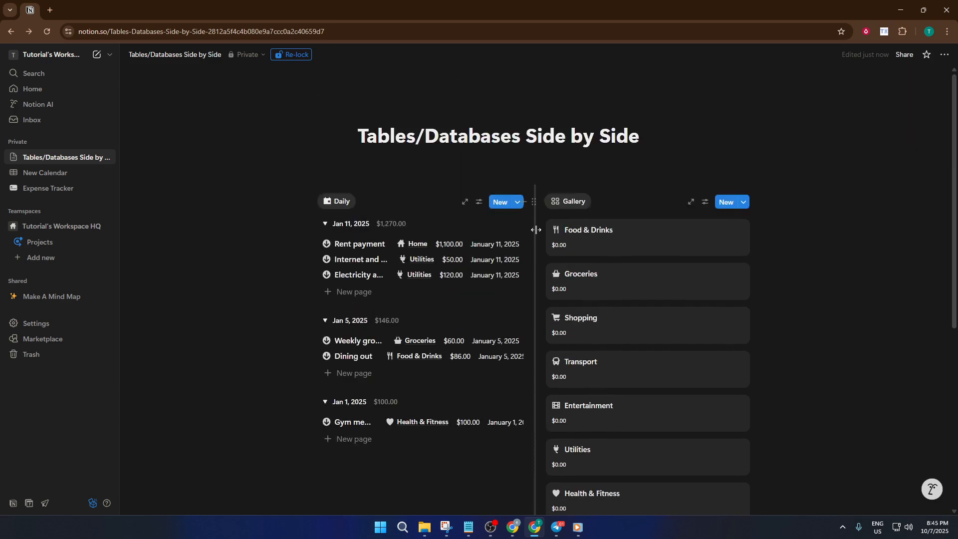
Step: Widen the Daily expenses column at the expense of the Gallery column until its entries show in full
left_click_drag(536, 230, 559, 230)
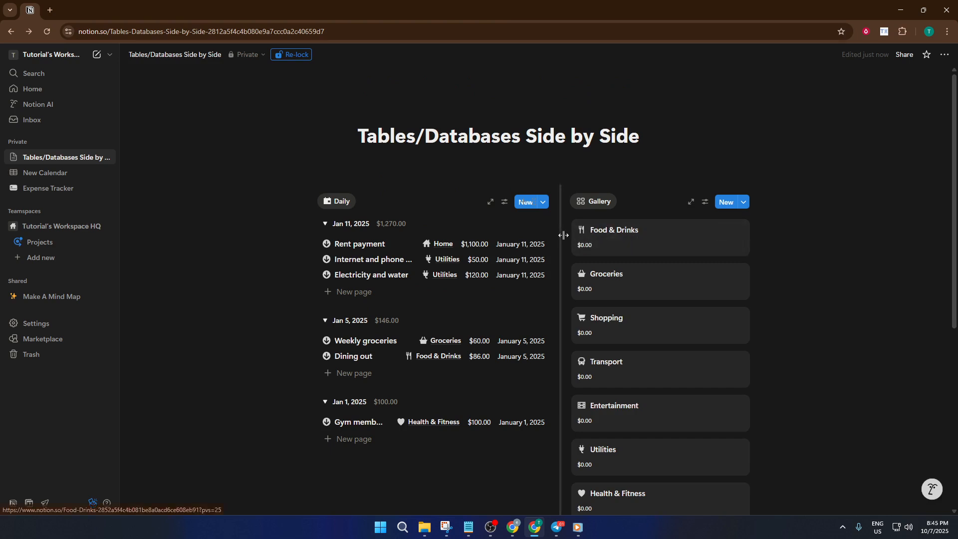
left_click_drag(572, 235, 631, 237)
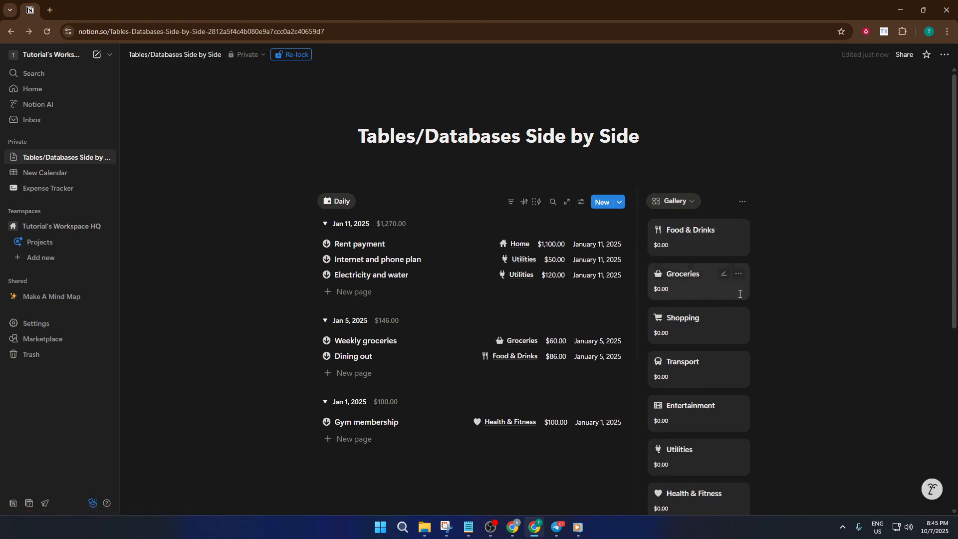
scroll(718, 279, "down", 2)
scroll(676, 315, "up", 2)
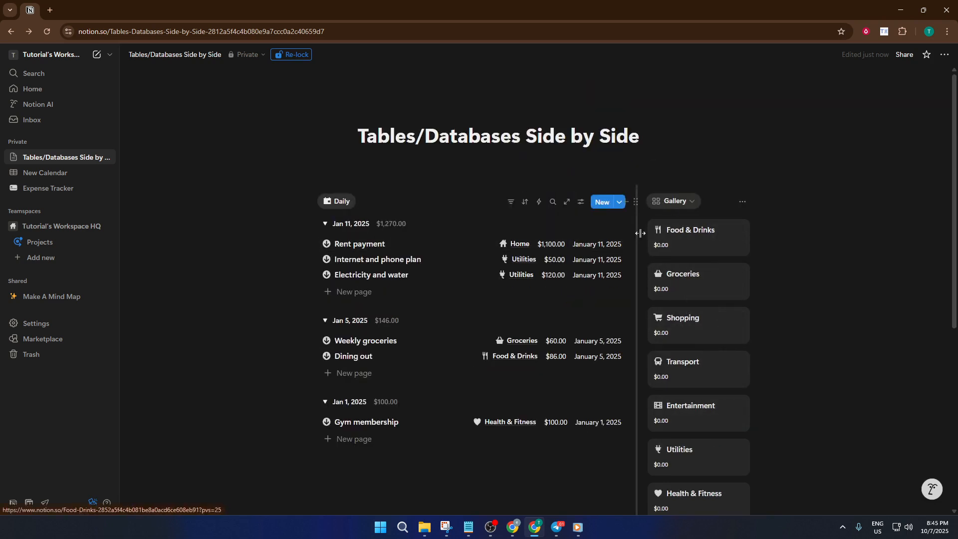
Step: Make the two database columns equally wide again and narrow the whole layout back to the page's text width
left_click_drag(639, 233, 546, 240)
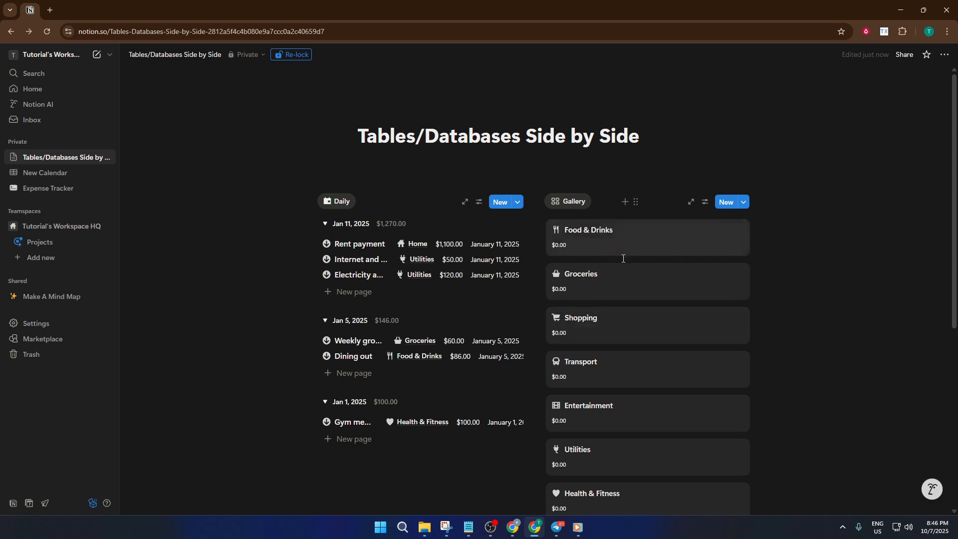
scroll(656, 309, "down", 2)
scroll(734, 255, "up", 2)
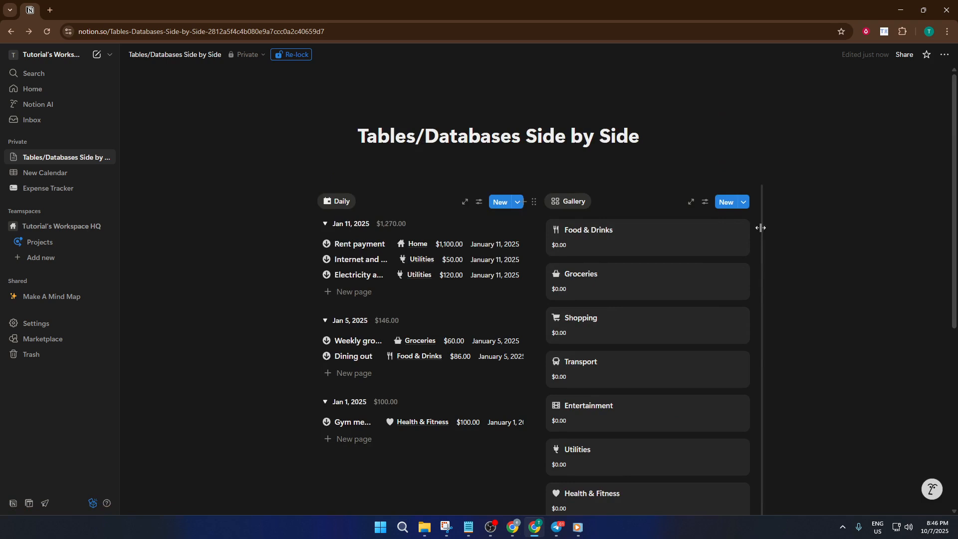
left_click_drag(745, 229, 683, 238)
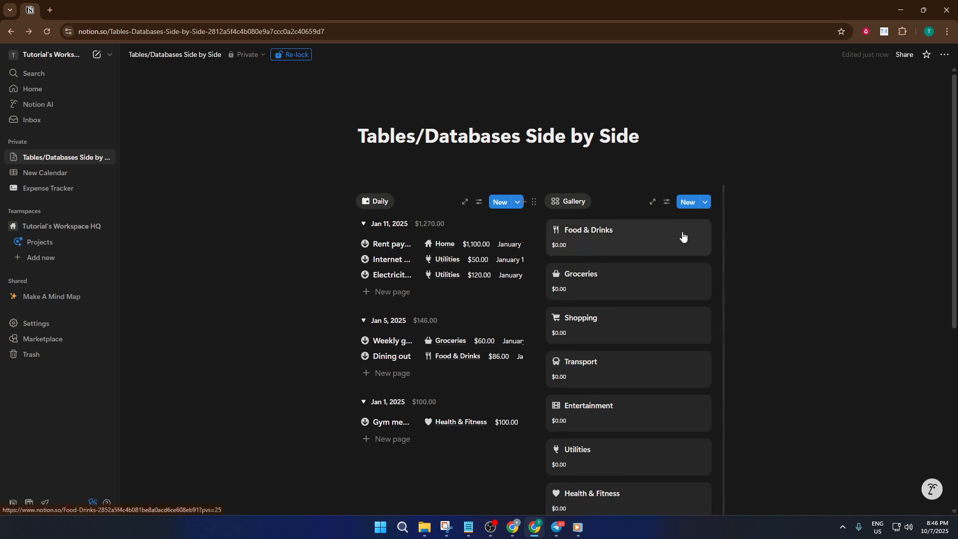